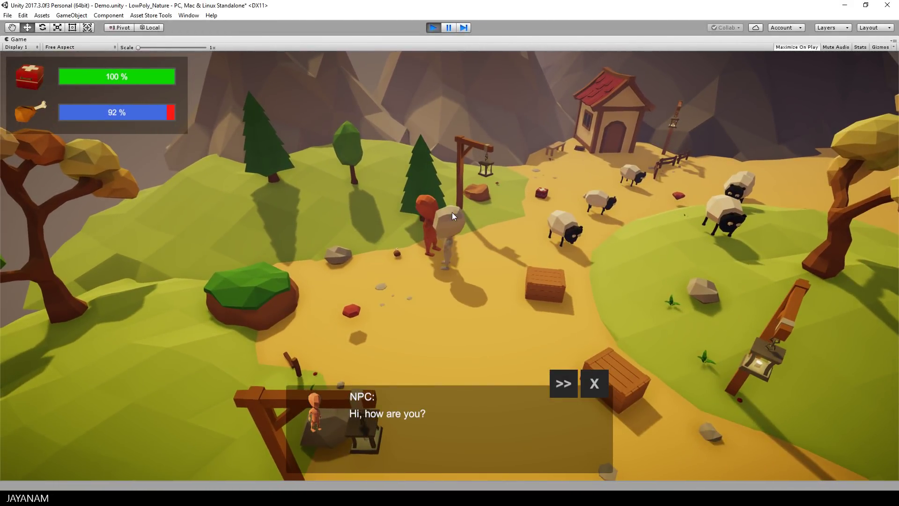
# Test the NPC conversation by advancing it and choosing a reply, then close the dialogue and stop play mode
pyautogui.click(564, 386)
pyautogui.click(417, 429)
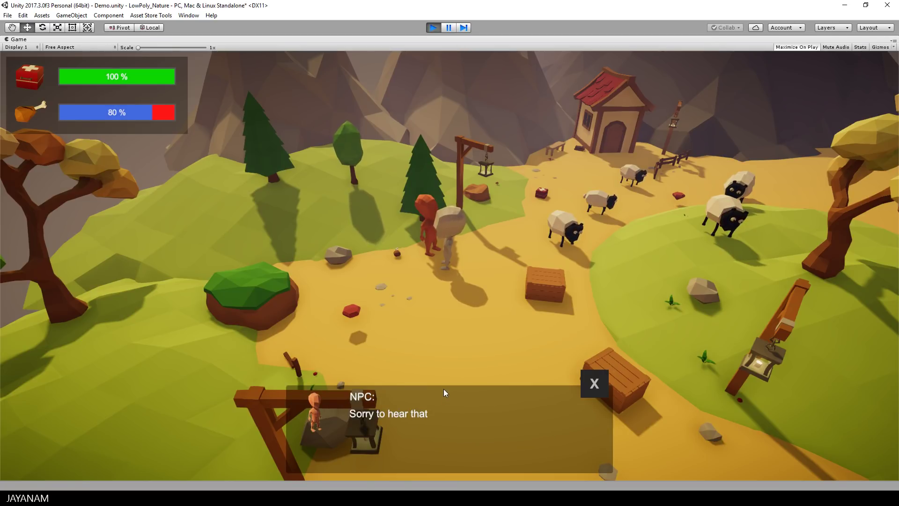
pyautogui.click(594, 383)
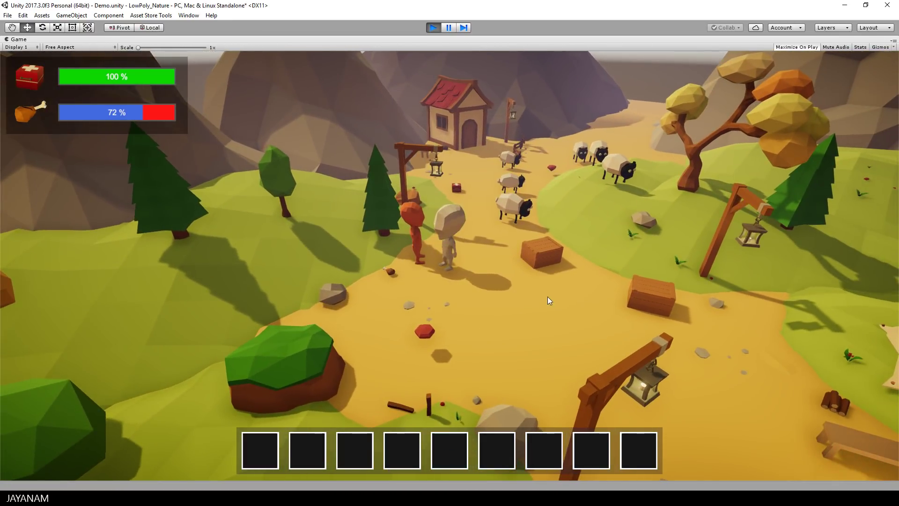
pyautogui.click(432, 28)
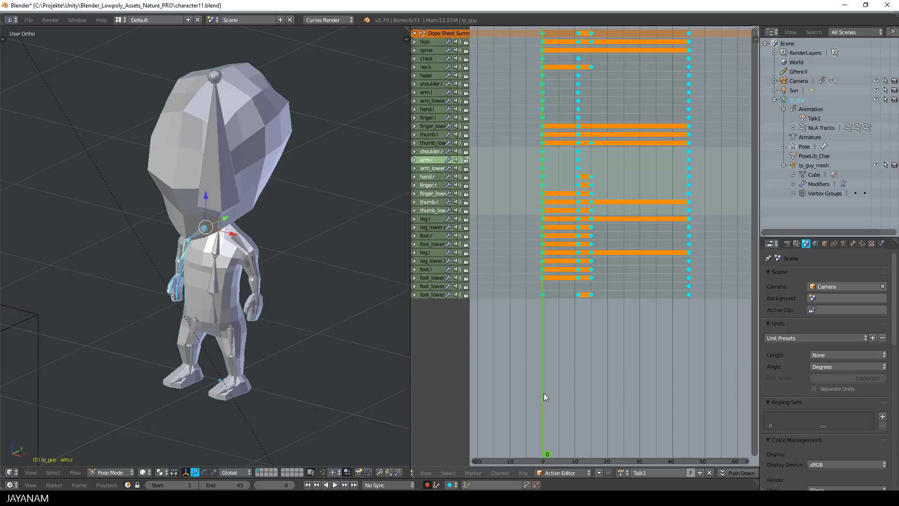
# Preview the Talk1 animation of the lp_guy character in Blender
pyautogui.hotkey('alt', 'a')
pyautogui.press('Escape')
pyautogui.click(334, 485)
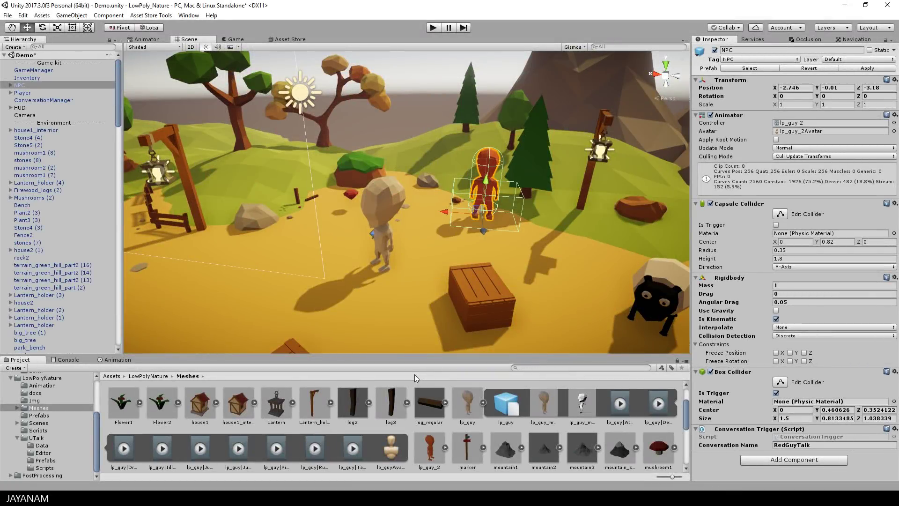
# In Unity, open the Player's lp_guy animator controller and examine the Talk1 state and the tr_talk trigger
pyautogui.click(381, 199)
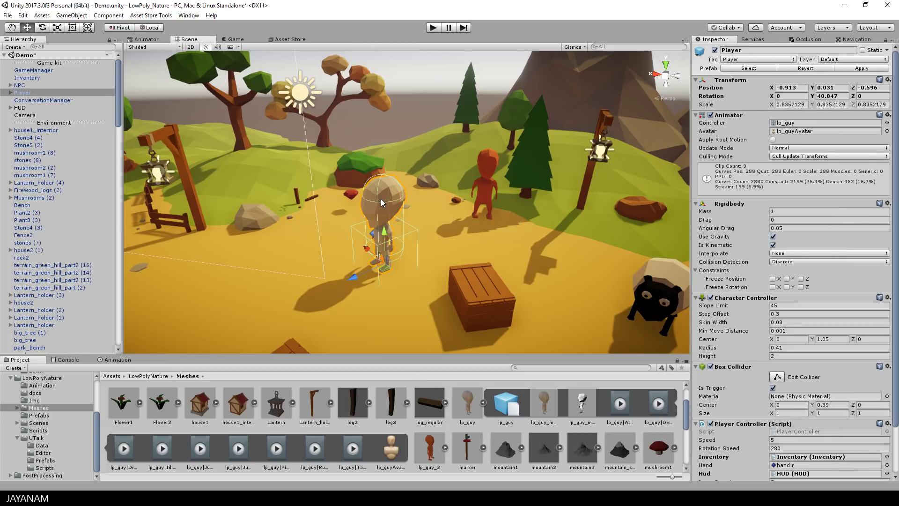
pyautogui.doubleClick(793, 124)
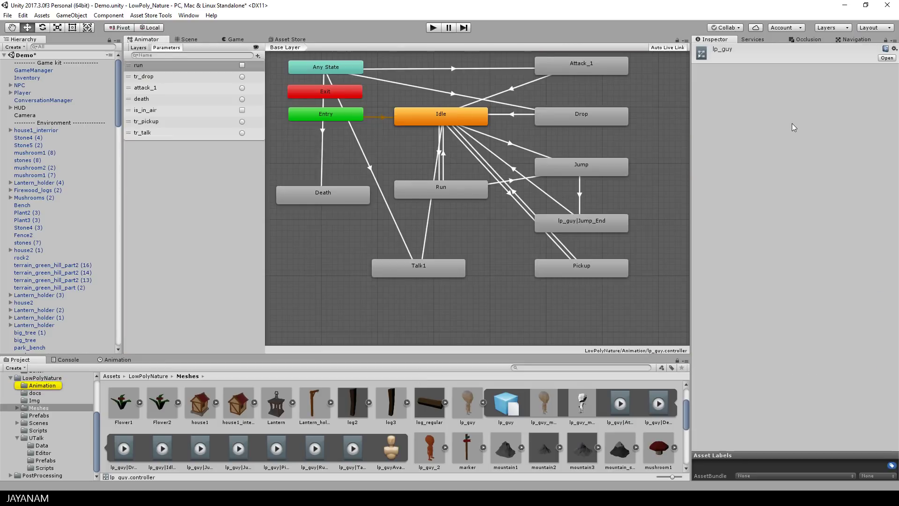
pyautogui.click(435, 272)
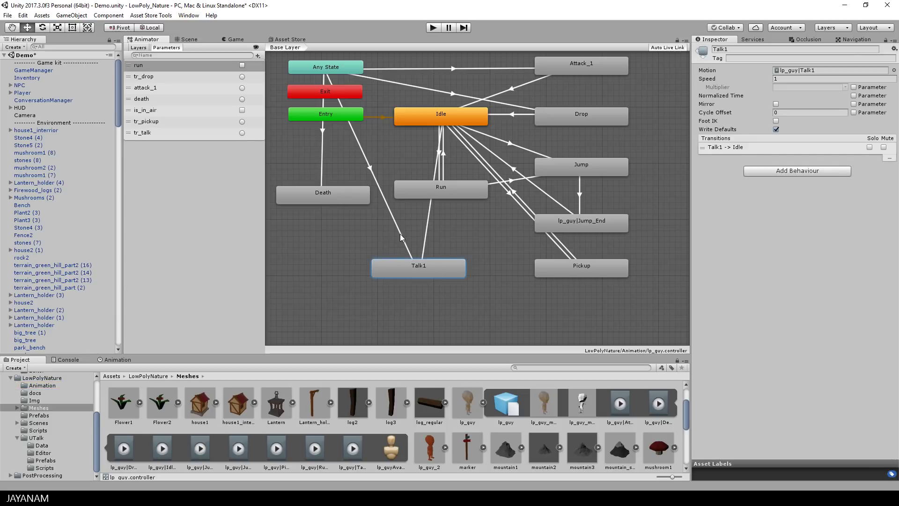
pyautogui.click(150, 135)
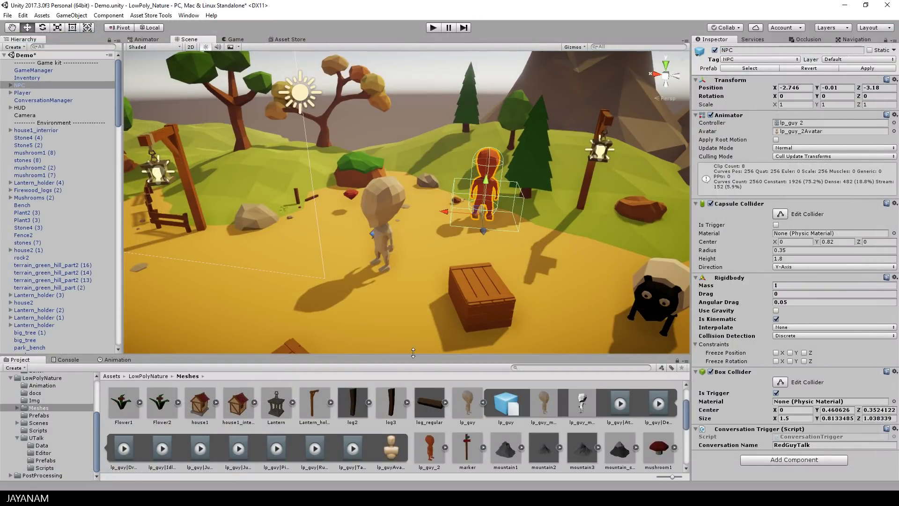
# Open the NPC's ConversationTrigger script in Visual Studio and declare a public UnityEvent OnConversationStart above the ConversationName field
pyautogui.doubleClick(815, 436)
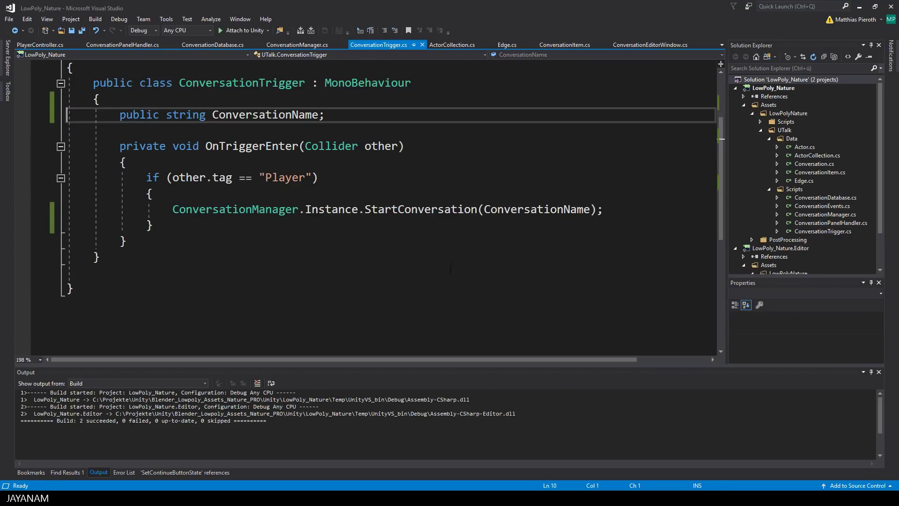
pyautogui.press('Return')
pyautogui.press('Up')
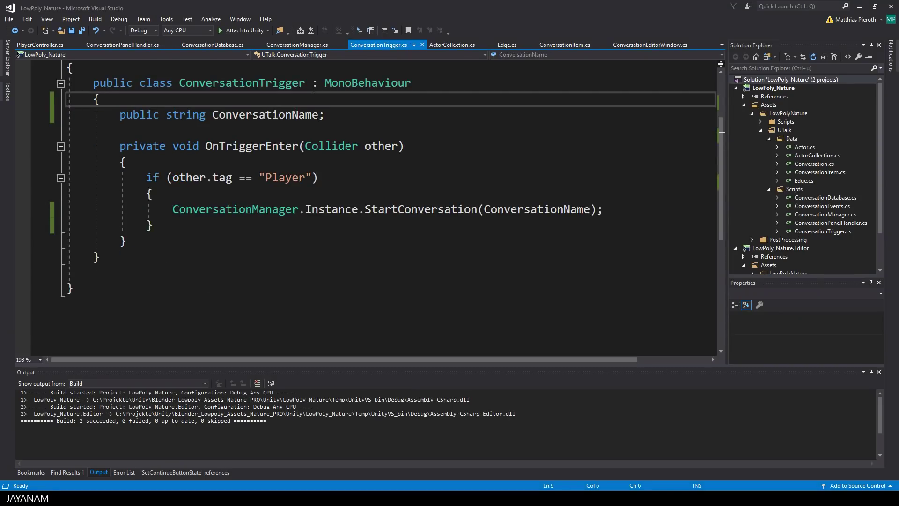
pyautogui.write('public UnityEvent')
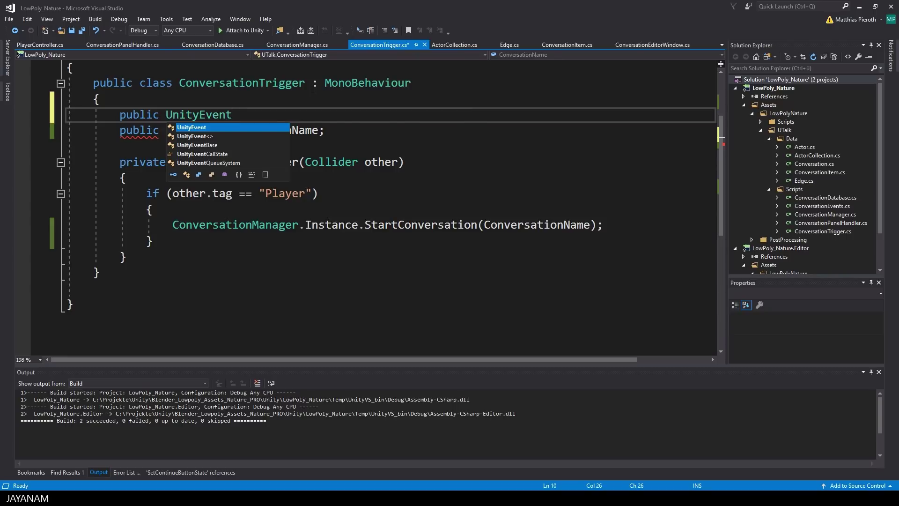
pyautogui.press('Escape')
pyautogui.write('On')
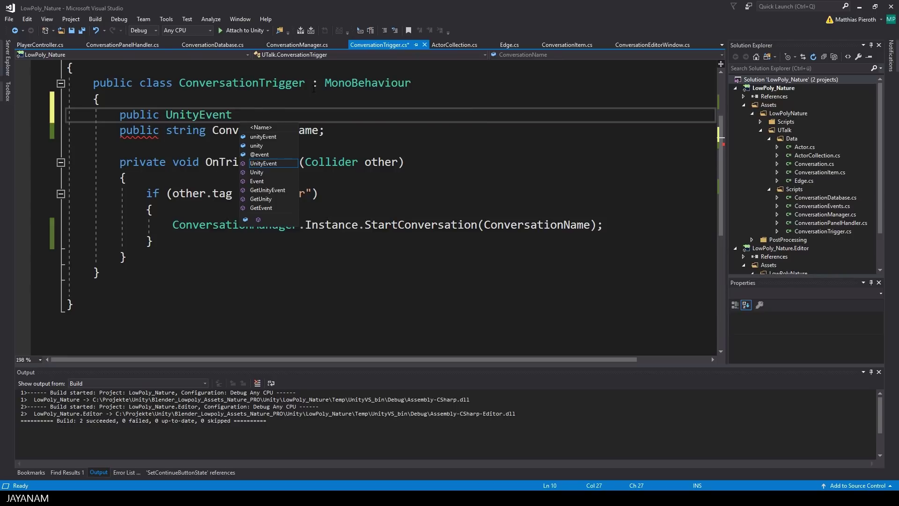
pyautogui.write('Conver')
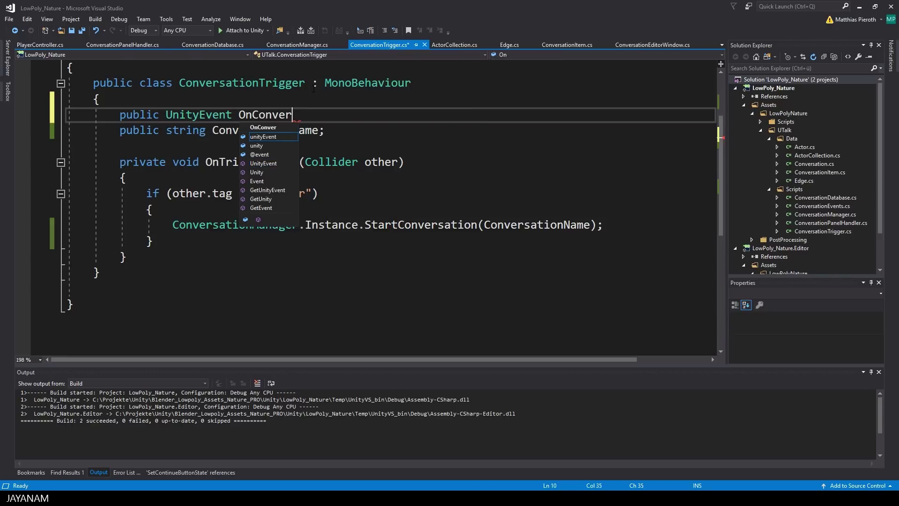
pyautogui.write('sationStart;')
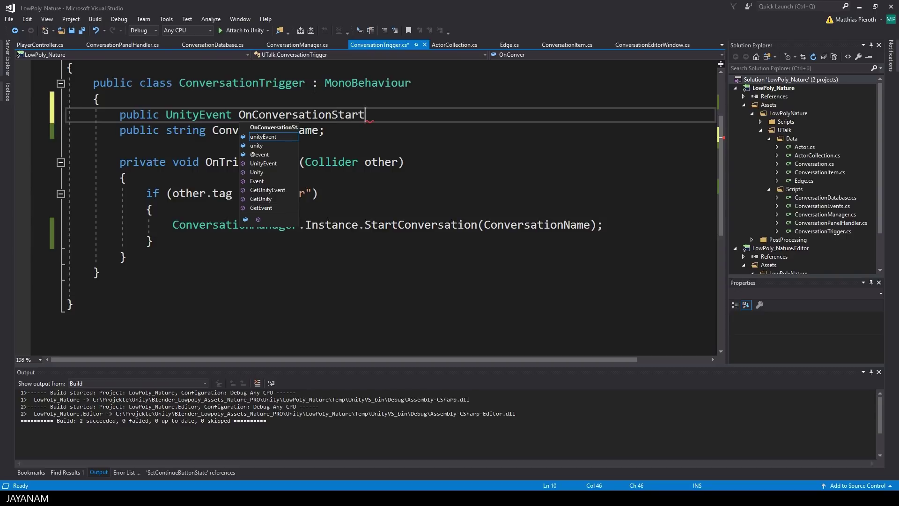
pyautogui.press('Return')
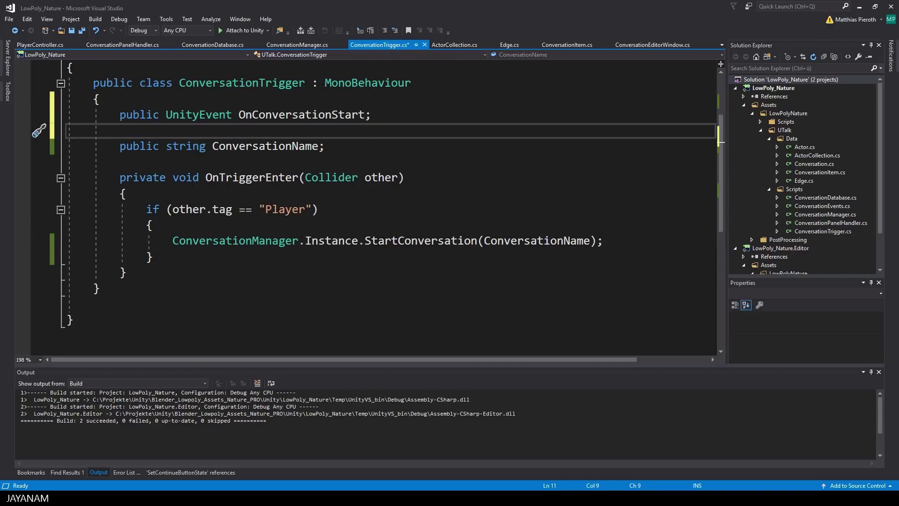
# Add OnConversationStart.Invoke(); after the StartConversation call in OnTriggerEnter and save the script
pyautogui.click(665, 240)
pyautogui.press('Return')
pyautogui.press('Return')
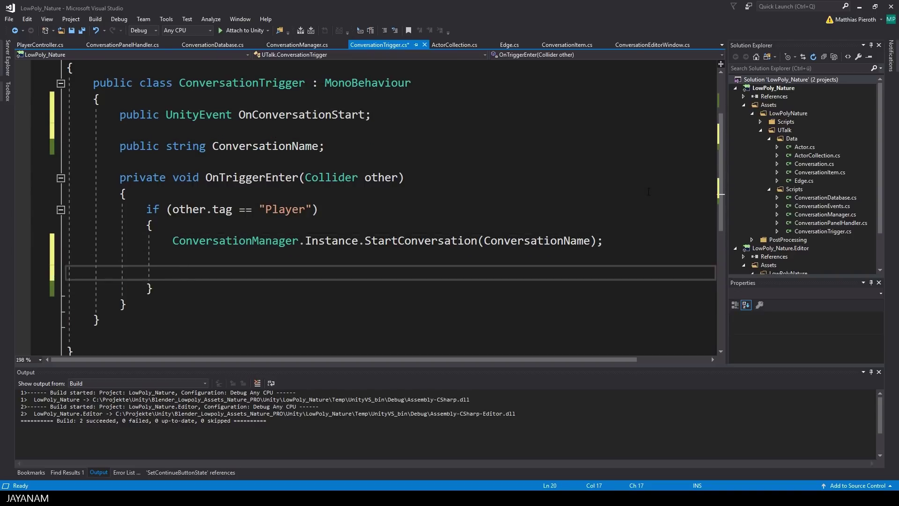
pyautogui.write('OnConversationStart.Invoke')
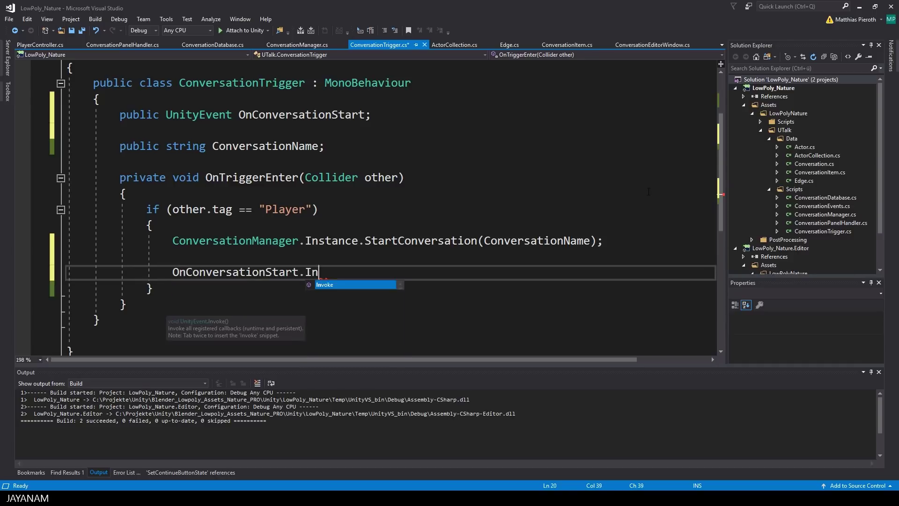
pyautogui.write('();')
pyautogui.hotkey('ctrl', 's')
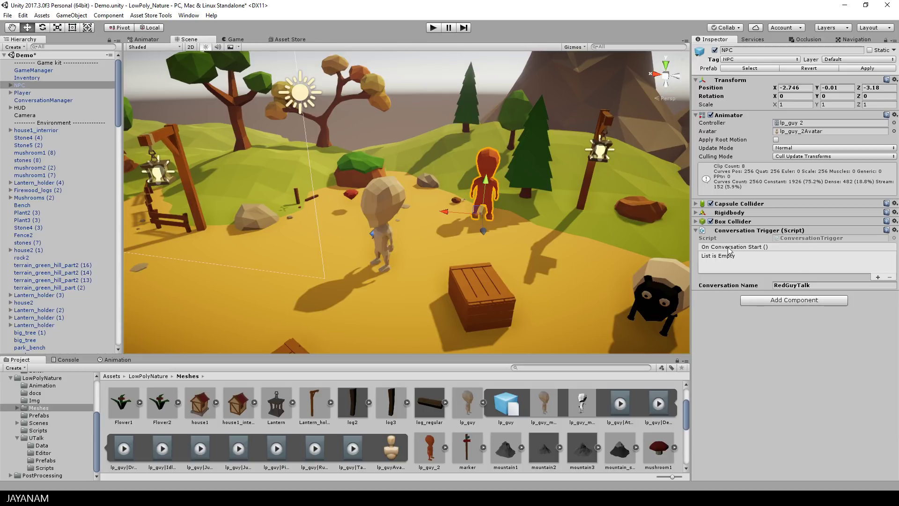
# In Unity, add an On Conversation Start listener to the NPC that calls PlayerController.Talk on the Player object
pyautogui.click(878, 277)
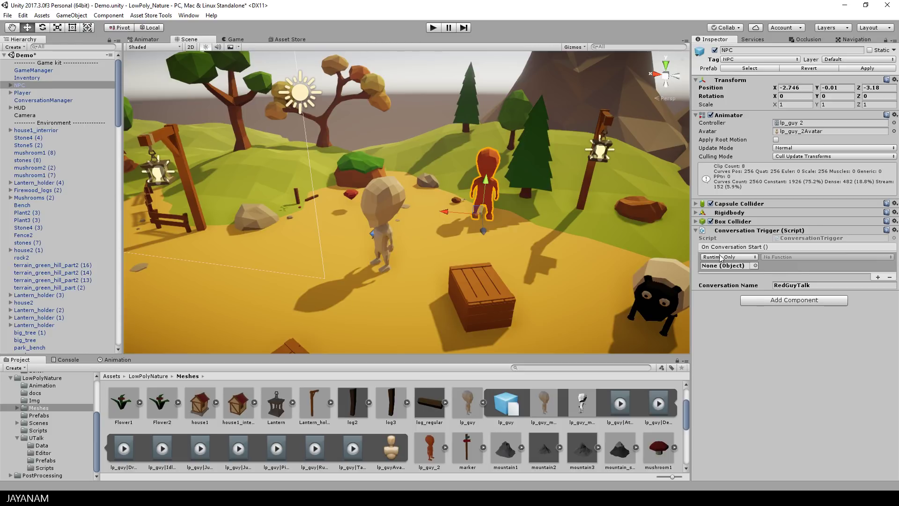
pyautogui.moveTo(22, 99); pyautogui.dragTo(721, 269)
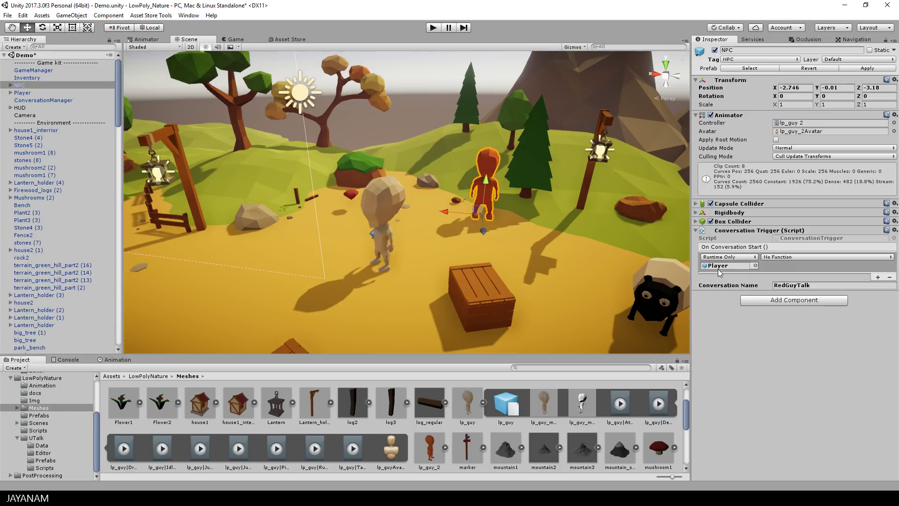
pyautogui.click(801, 257)
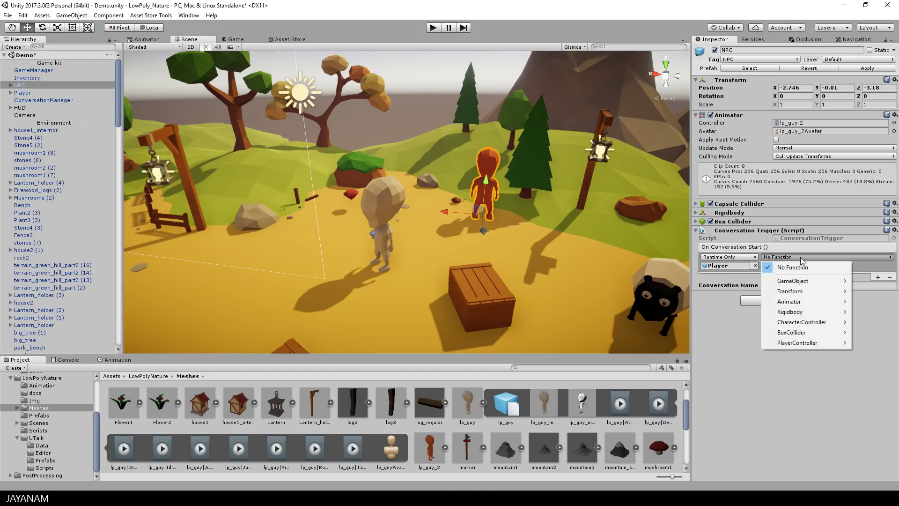
pyautogui.moveTo(805, 343)
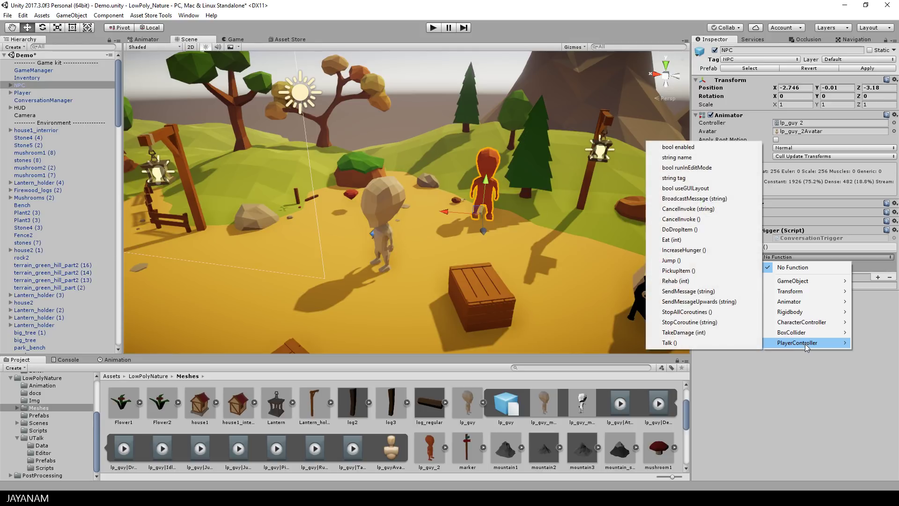
pyautogui.click(669, 342)
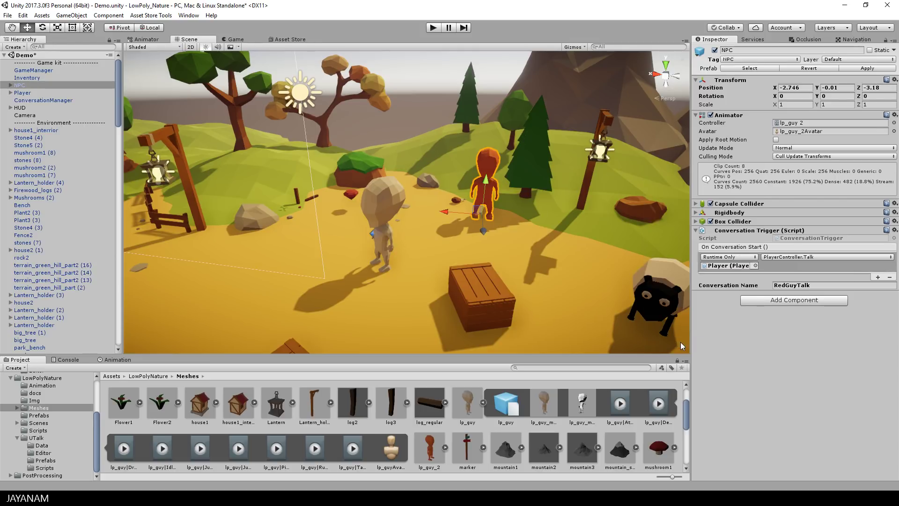
# Run the game, rotate the camera and walk the player to the NPC to test the talk event
pyautogui.click(433, 28)
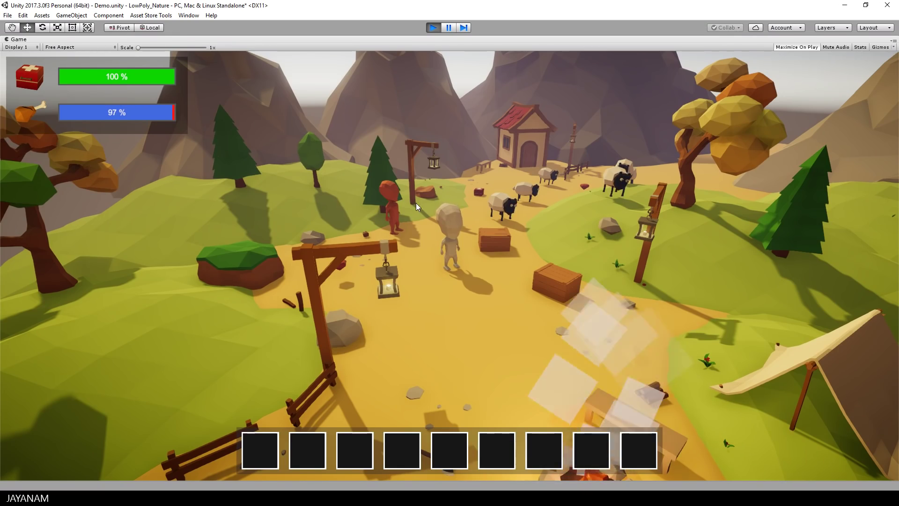
pyautogui.moveTo(415, 203); pyautogui.dragTo(580, 172)
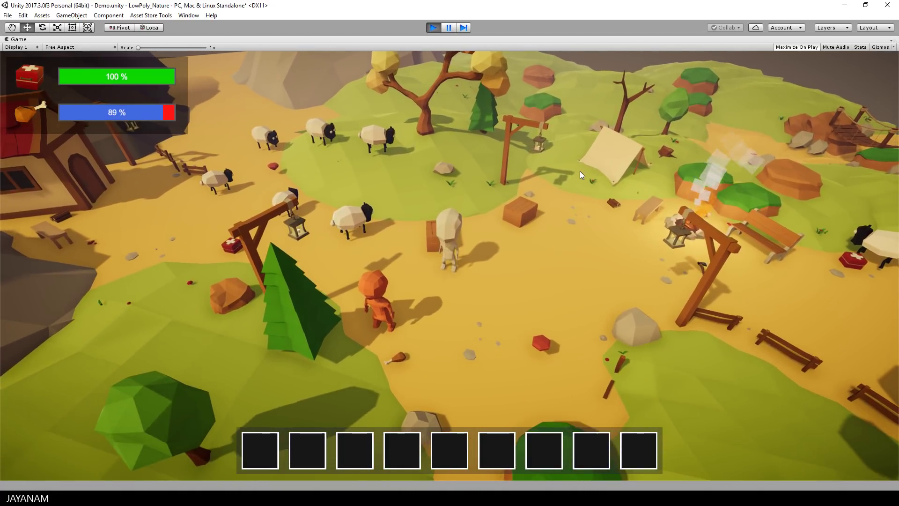
pyautogui.press('w')
pyautogui.press('e')
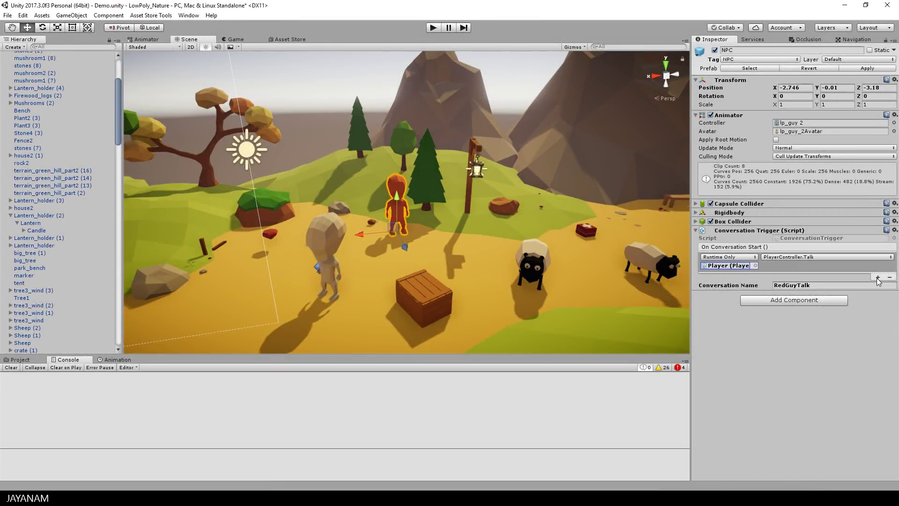
# Add a second On Conversation Start listener that calls Crate.OnInteract on the crate (1) object
pyautogui.click(878, 277)
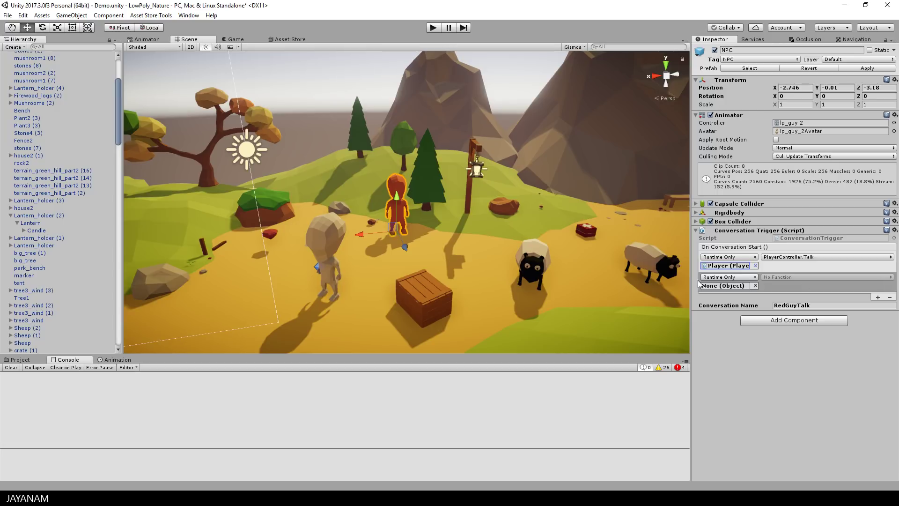
pyautogui.click(755, 286)
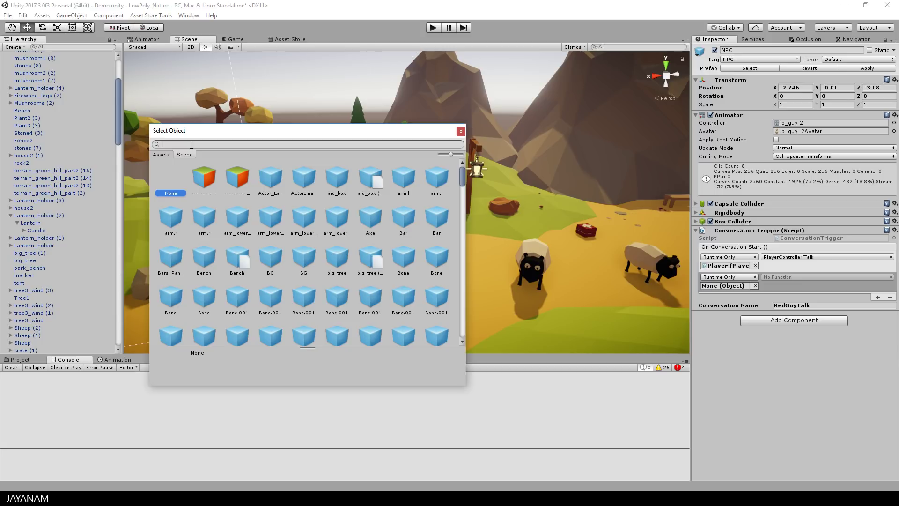
pyautogui.write('cra')
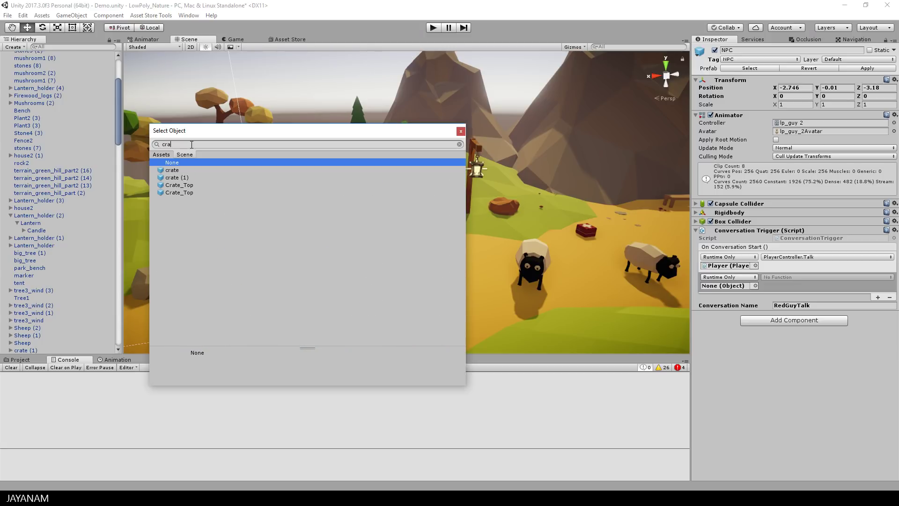
pyautogui.doubleClick(180, 181)
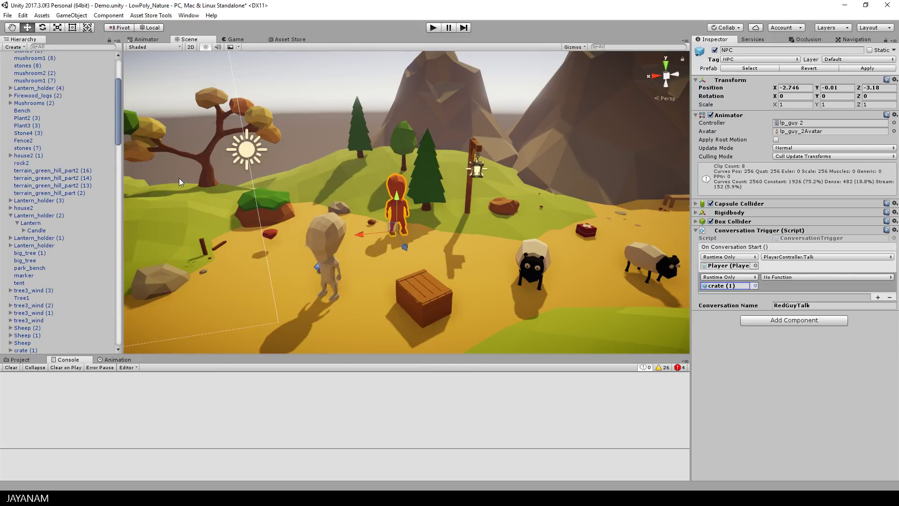
pyautogui.click(790, 278)
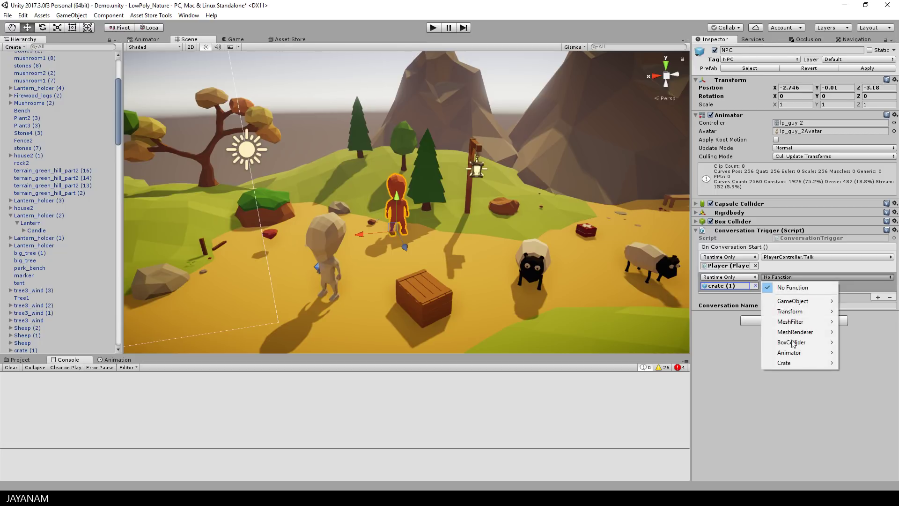
pyautogui.moveTo(796, 364)
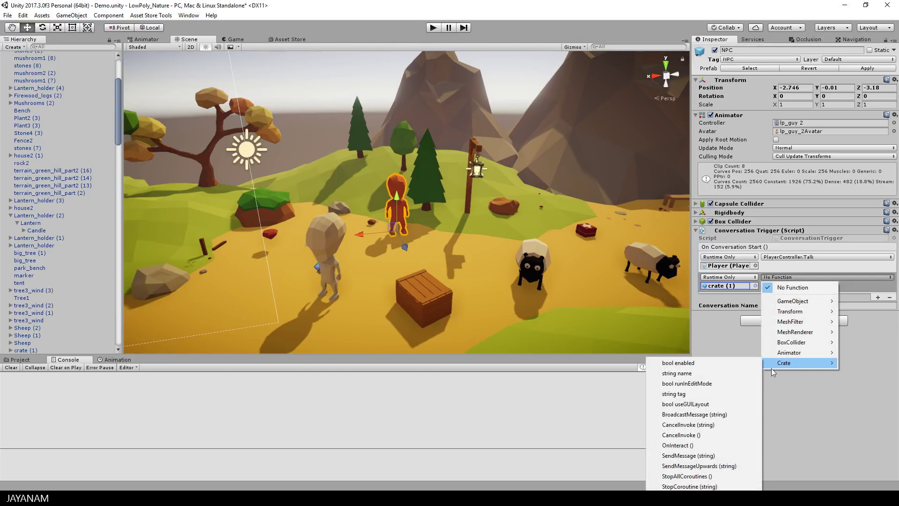
pyautogui.click(706, 445)
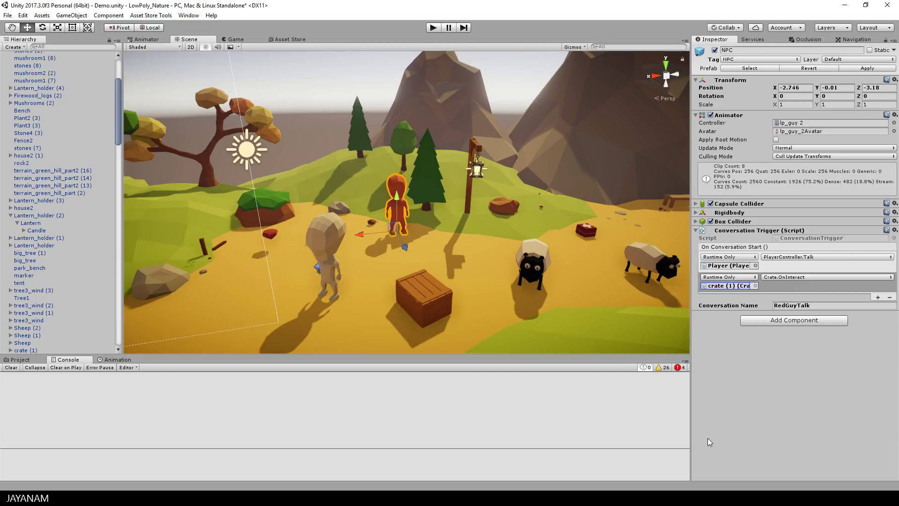
# Add a third On Conversation Start listener to the NPC and pick a Candle game object from the scene as its target
pyautogui.click(878, 298)
pyautogui.click(754, 306)
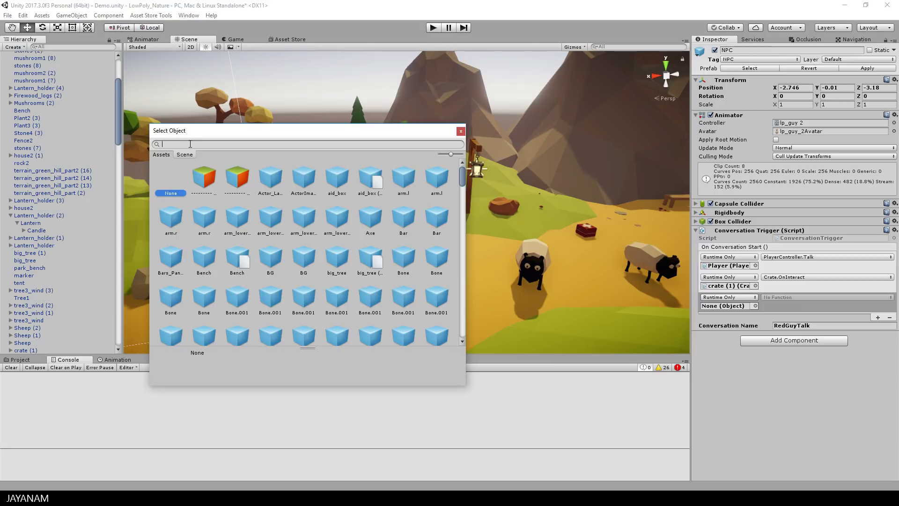
pyautogui.write('cand')
pyautogui.click(175, 171)
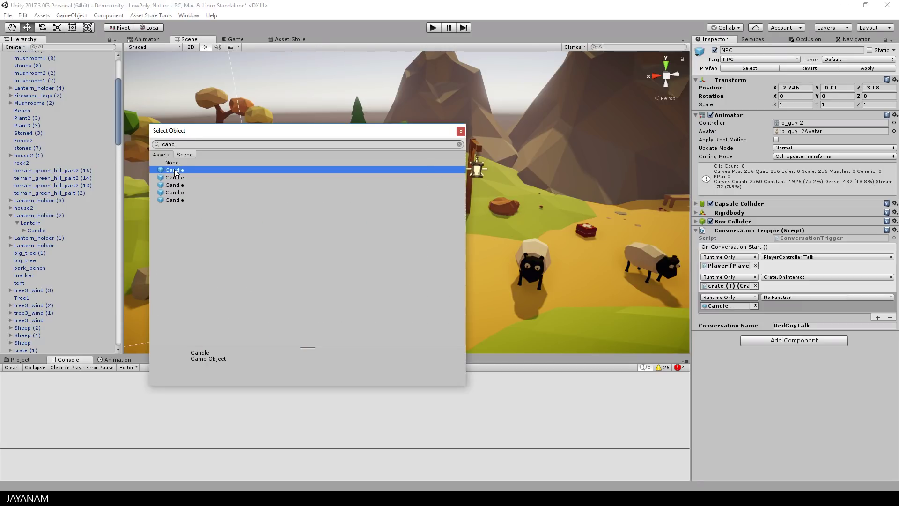
pyautogui.moveTo(231, 130); pyautogui.dragTo(297, 122)
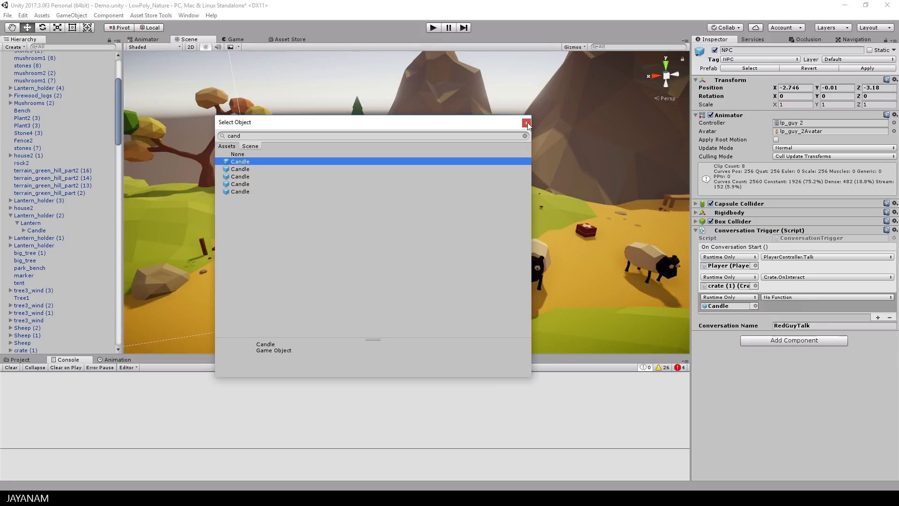
pyautogui.click(240, 168)
pyautogui.click(240, 176)
pyautogui.click(240, 161)
pyautogui.doubleClick(240, 161)
# Locate the Candle under Lantern_holder (2), reselect the NPC and assign that Candle as the third listener's target
pyautogui.click(718, 306)
pyautogui.click(44, 232)
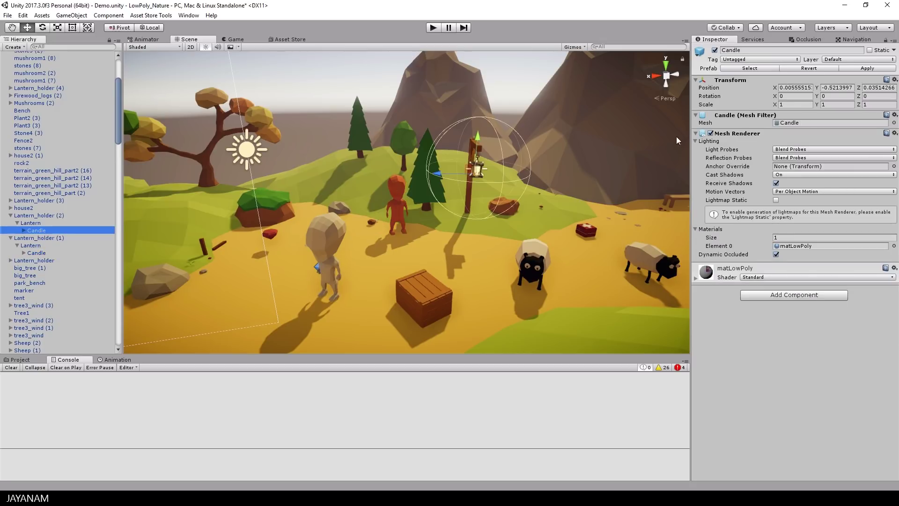
pyautogui.click(397, 195)
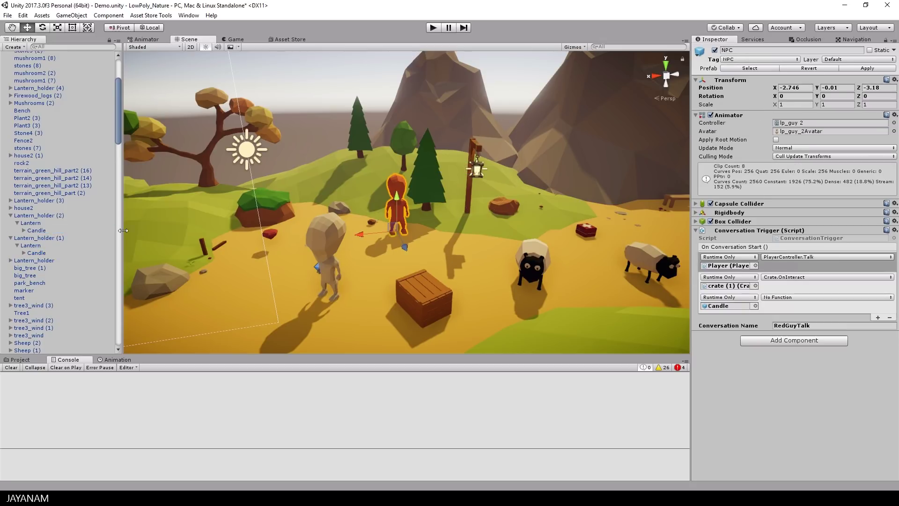
pyautogui.moveTo(36, 230); pyautogui.dragTo(726, 306)
# Make the Candle listener call GameObject.SetActive with its bool value unchecked
pyautogui.click(829, 297)
pyautogui.moveTo(811, 321)
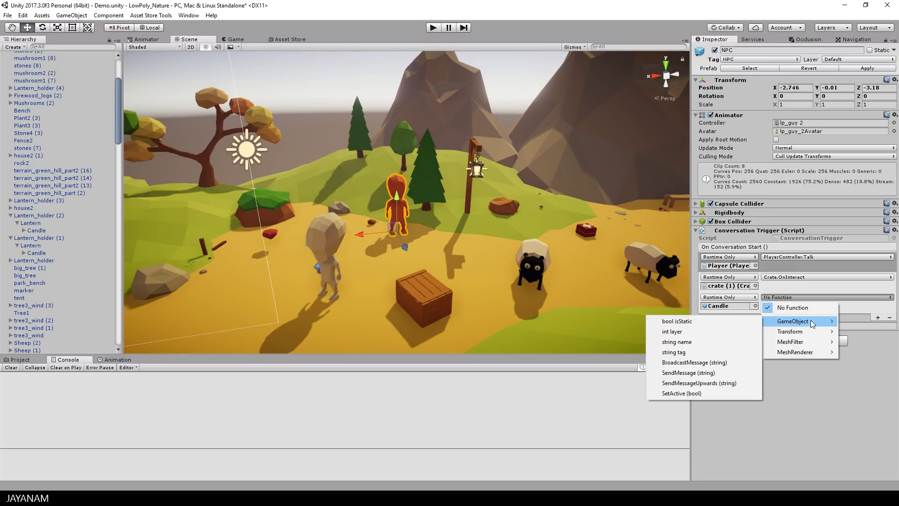
pyautogui.click(717, 393)
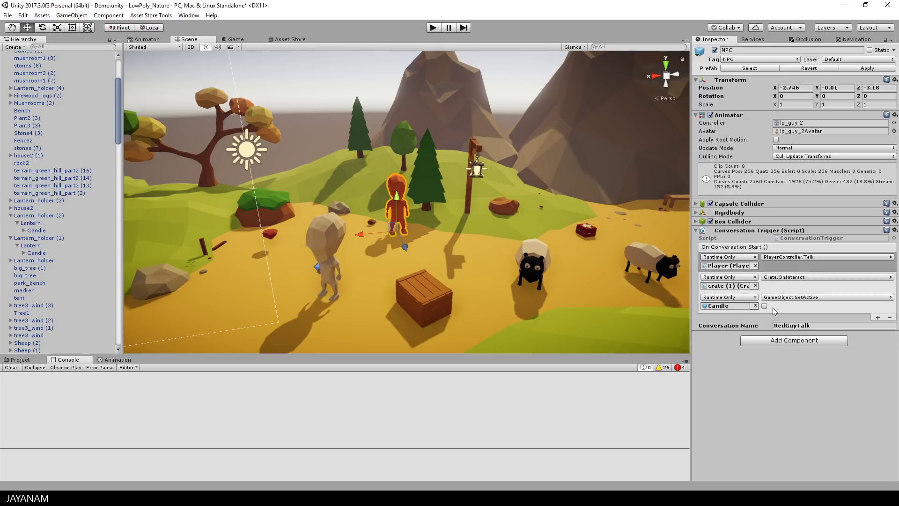
# Run the game to test the NPC's conversation start event with the crate and candle listeners
pyautogui.click(434, 28)
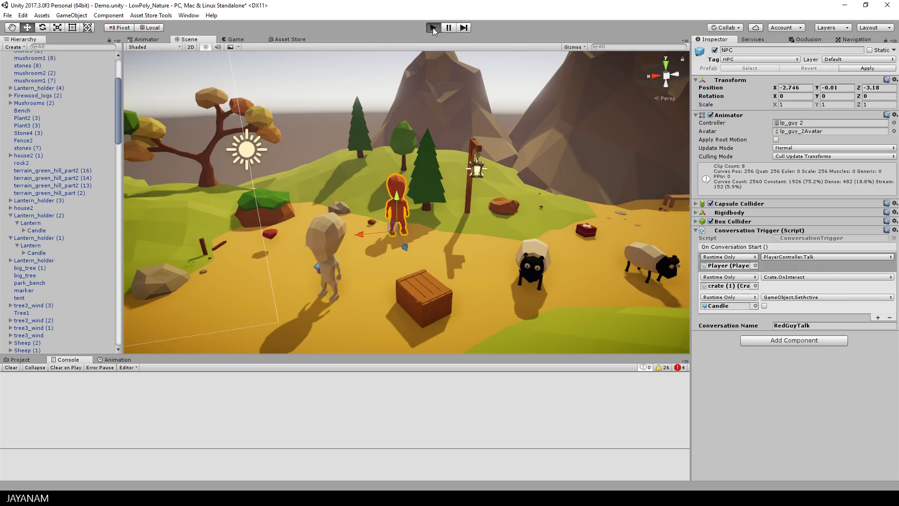